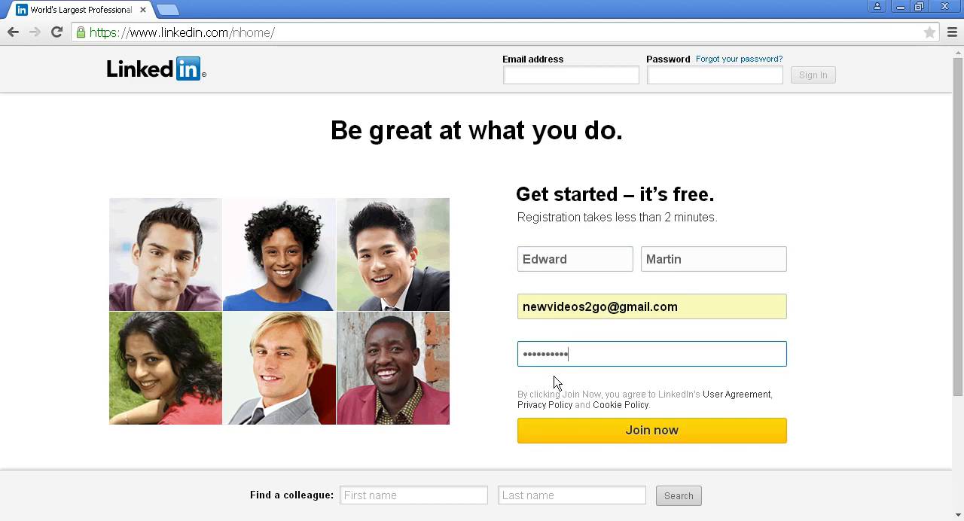
Submit the completed sign-up form, then keep United Kingdom as the country and enter the postal code.
{"action": "left_click", "coordinate": [661, 441]}
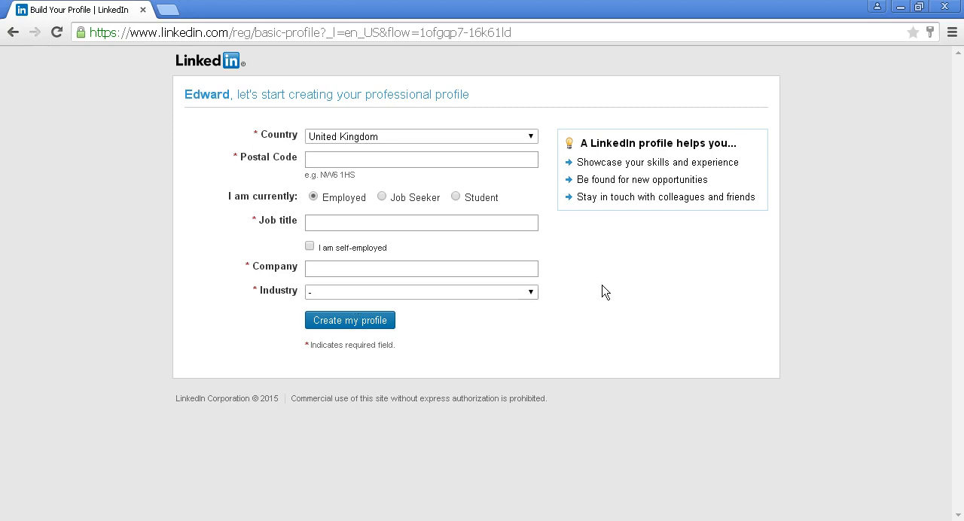
{"action": "left_click", "coordinate": [532, 140]}
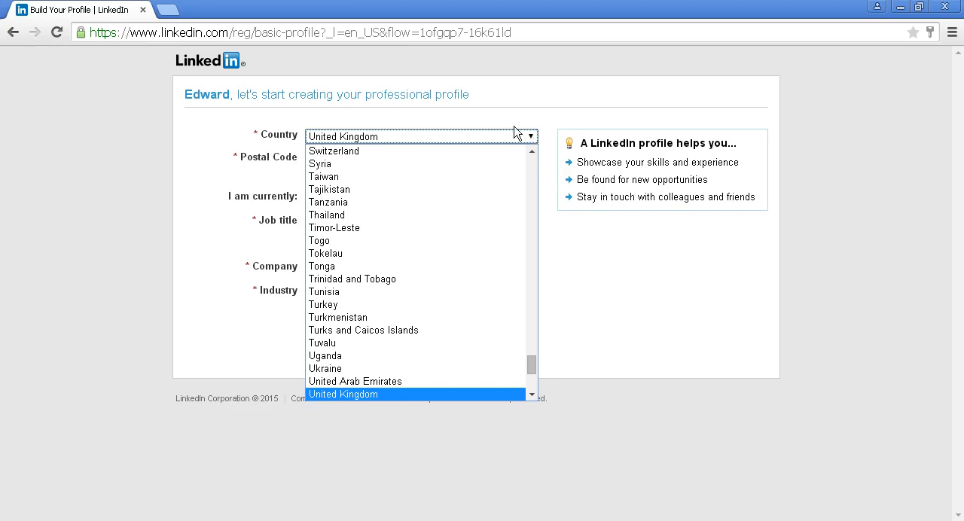
{"action": "left_click", "coordinate": [514, 132]}
{"action": "left_click", "coordinate": [329, 160]}
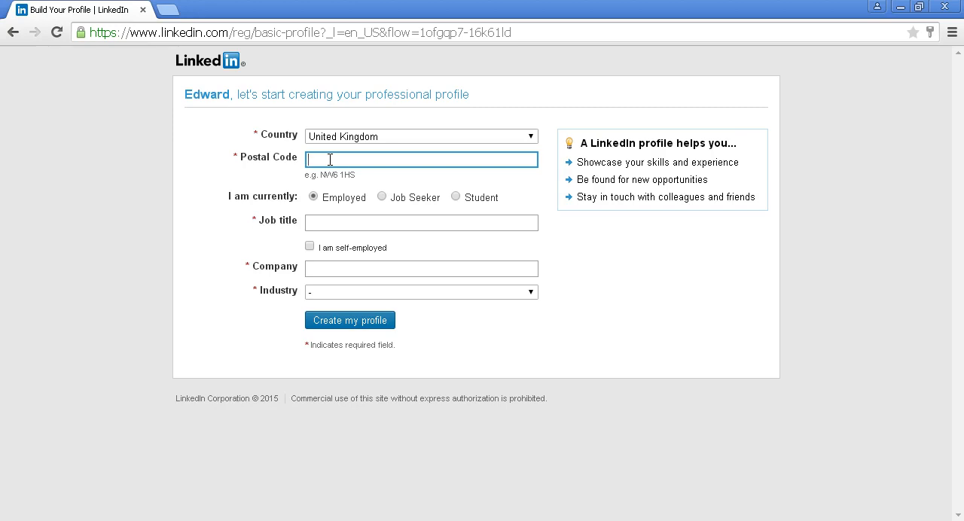
{"action": "type", "text": "W1V9LB"}
Enter job title Head of Marketing, company DMSolutions and industry Marketing and Advertising, and create the profile.
{"action": "left_click", "coordinate": [316, 222]}
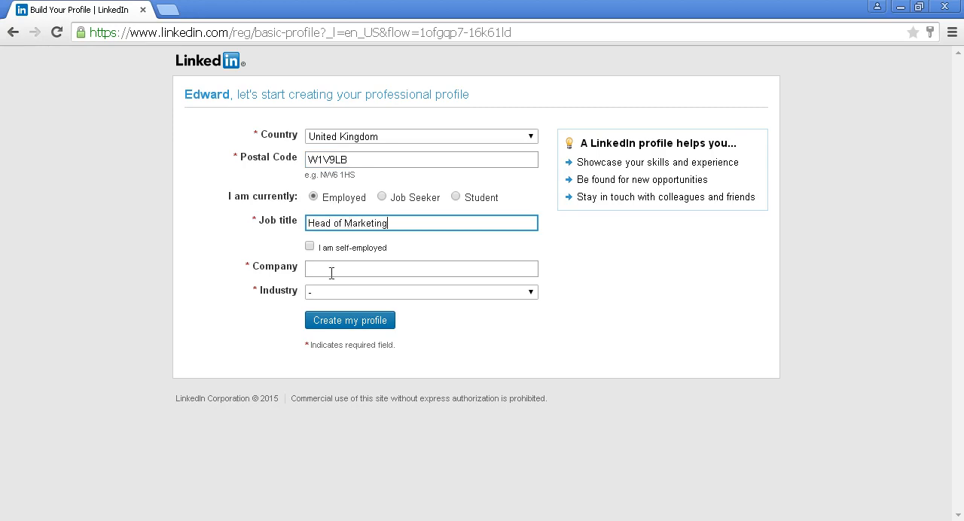
{"action": "left_click", "coordinate": [331, 273]}
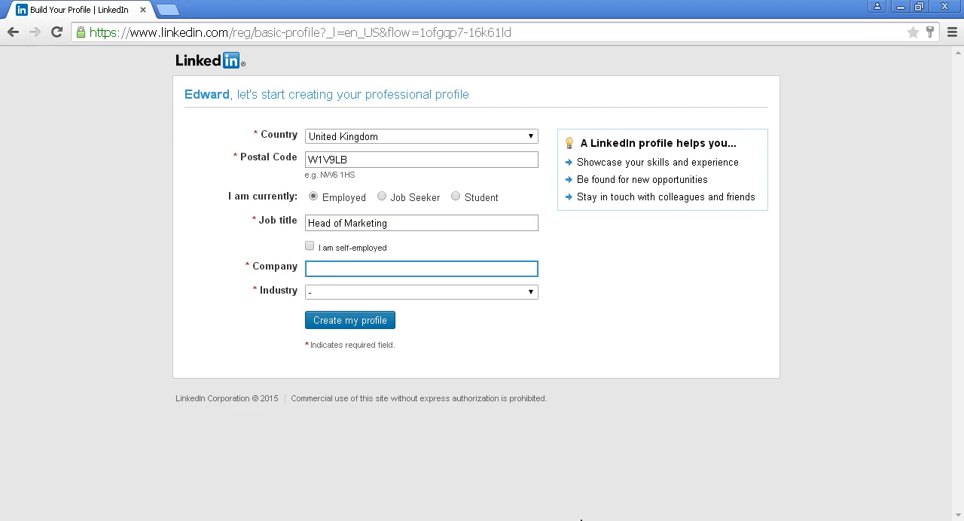
{"action": "type", "text": "DMSolutions"}
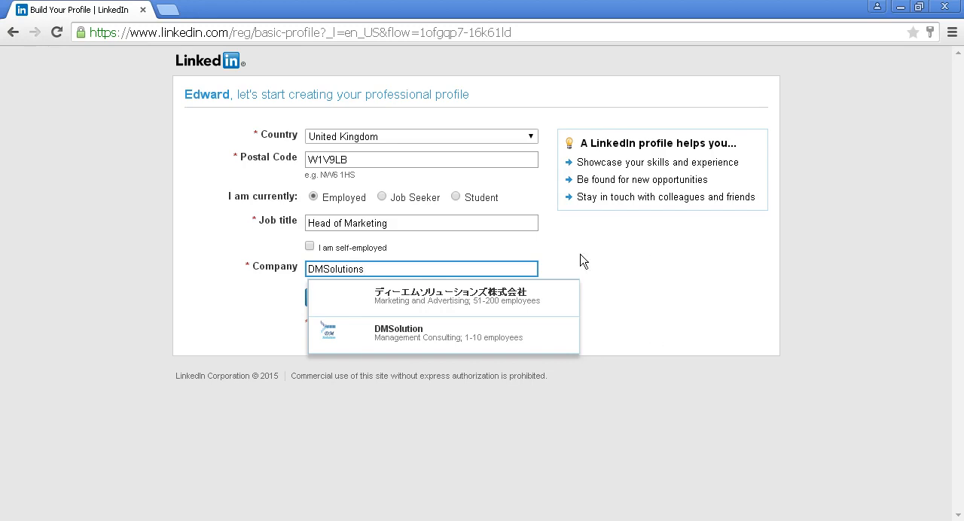
{"action": "left_click", "coordinate": [562, 272]}
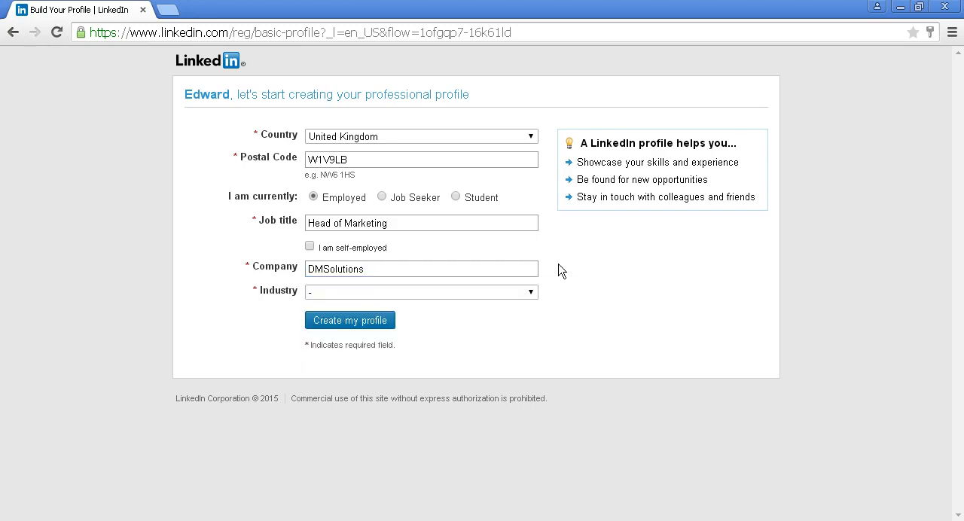
{"action": "left_click", "coordinate": [531, 294]}
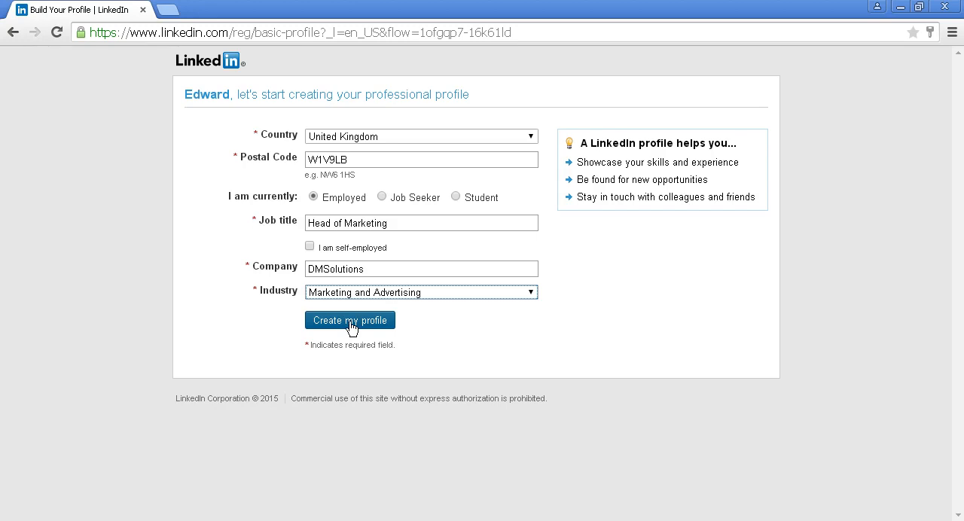
{"action": "left_click", "coordinate": [351, 323]}
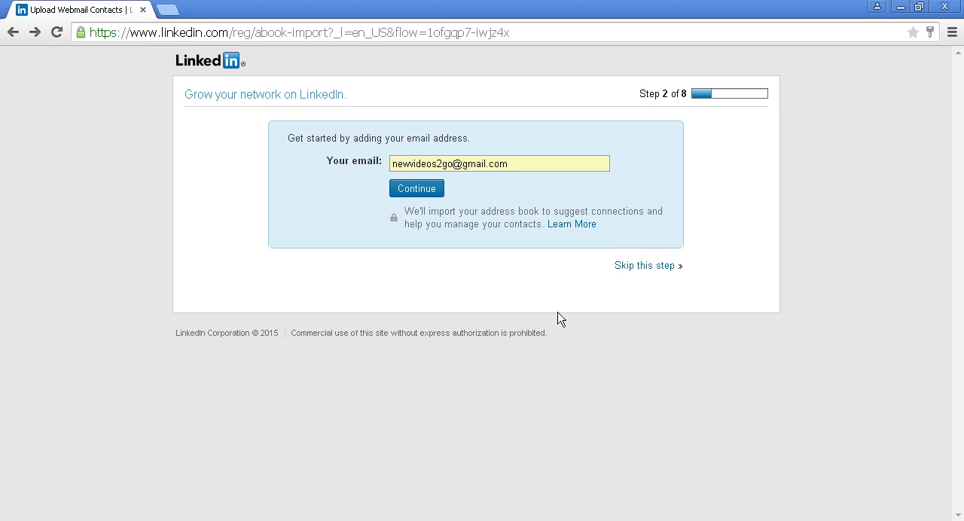
Skip the email contact import and the mobile app offer, and choose the free Basic plan.
{"action": "left_click", "coordinate": [639, 268]}
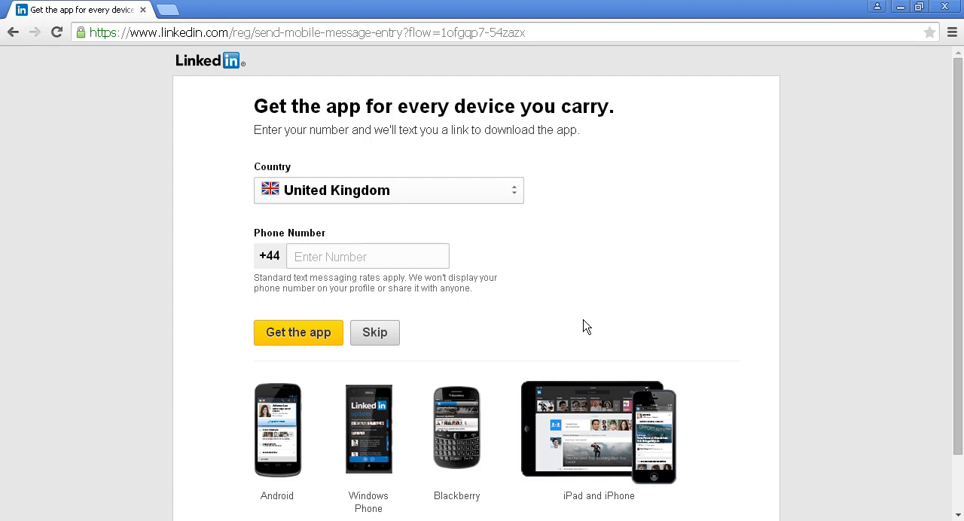
{"action": "left_click", "coordinate": [377, 341]}
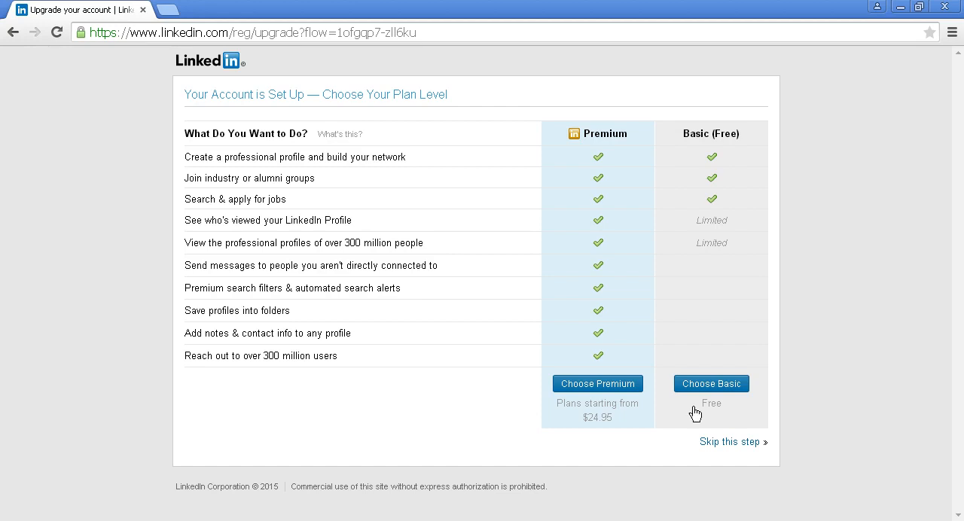
{"action": "left_click", "coordinate": [728, 390]}
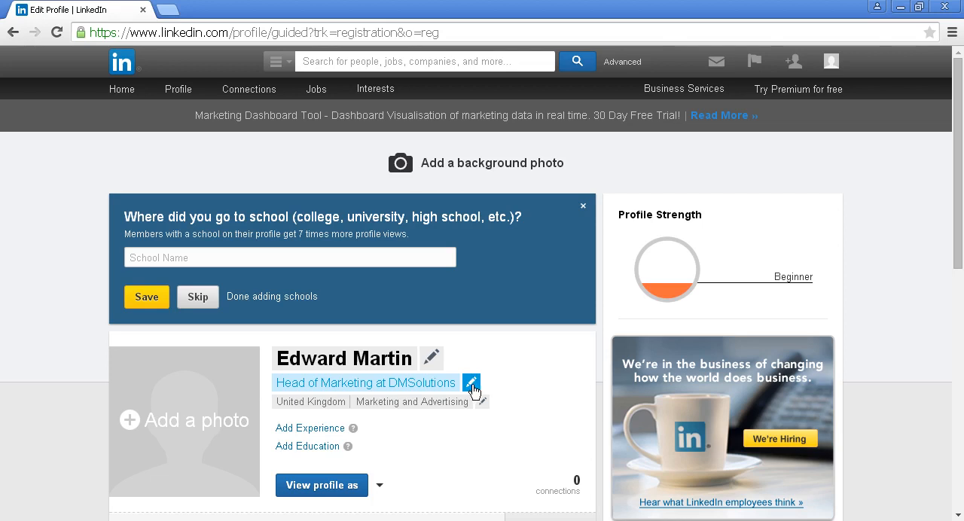
Replace the professional headline with "Internet Marketer, Digital Entrepreneur and Business Consultant Helping businesses to connect with customers and clients" and save it.
{"action": "left_click", "coordinate": [472, 385]}
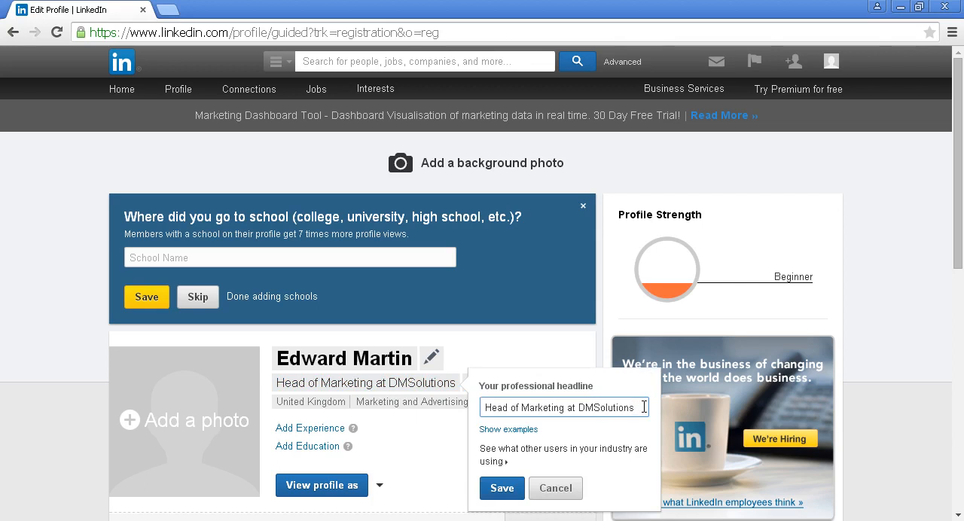
{"action": "left_click_drag", "start_coordinate": [644, 408], "coordinate": [476, 407]}
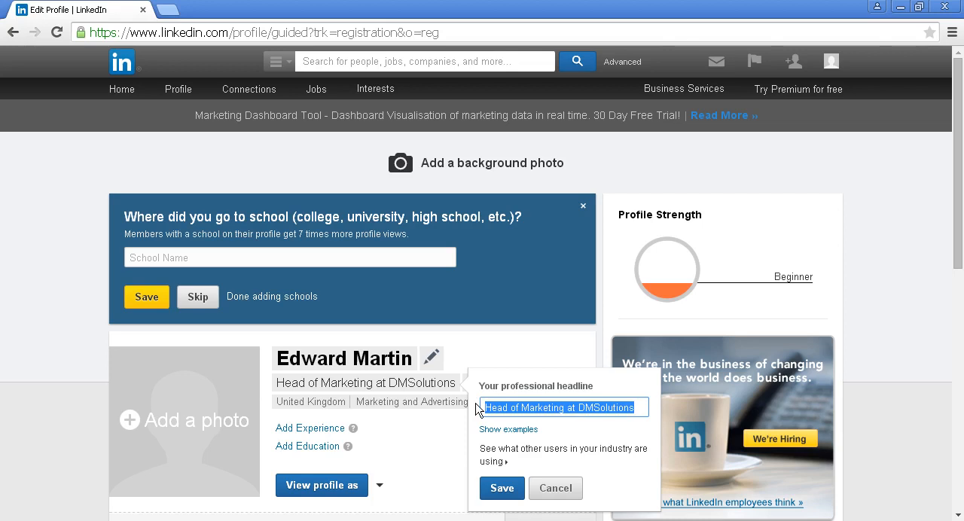
{"action": "key", "text": "BackSpace"}
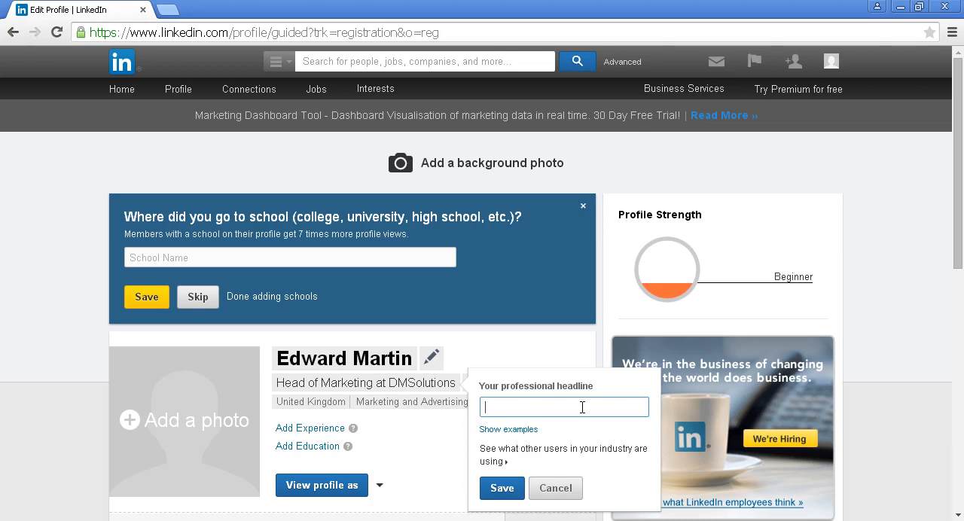
{"action": "key", "text": "ctrl+v"}
{"action": "left_click", "coordinate": [503, 492]}
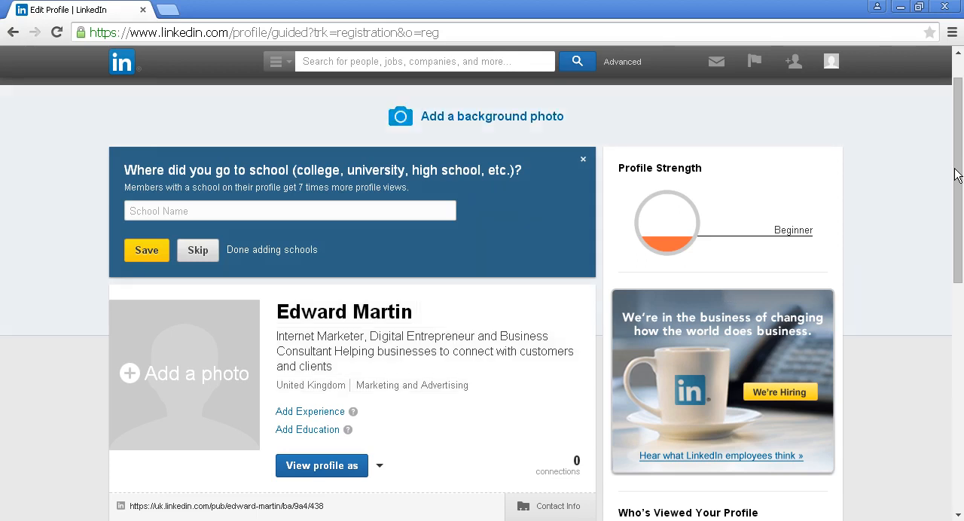
Turn off publishing updates to the network about profile changes.
{"action": "scroll", "coordinate": [948, 225], "scroll_direction": "down", "scroll_amount": 1}
{"action": "left_click_drag", "start_coordinate": [958, 224], "coordinate": [955, 351]}
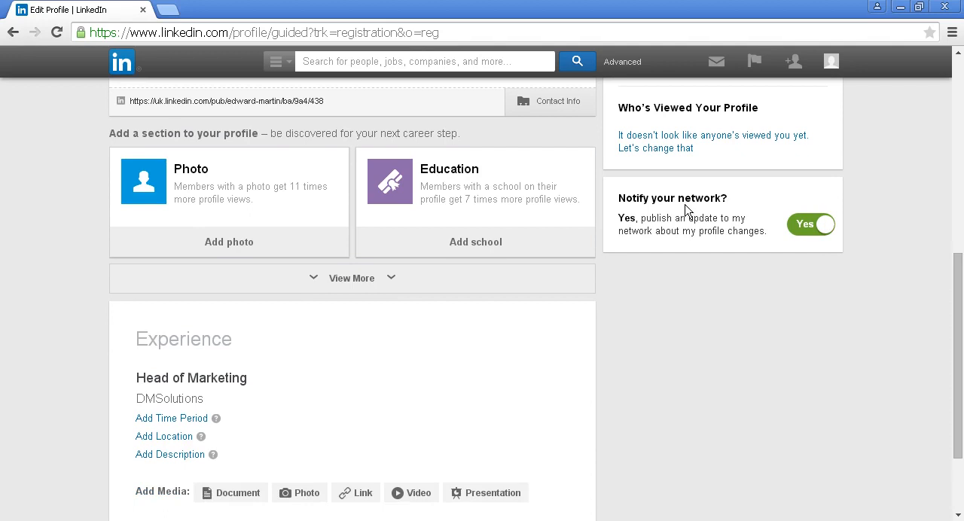
{"action": "left_click", "coordinate": [828, 226]}
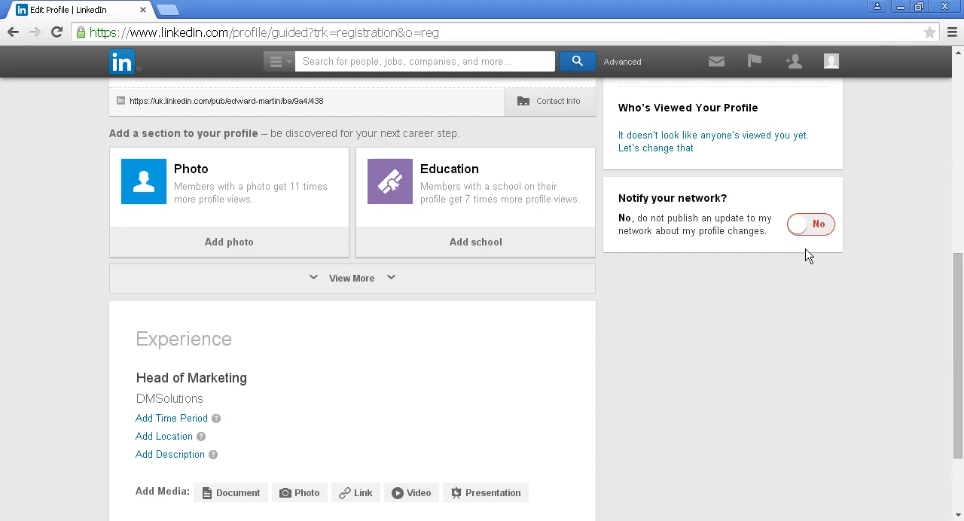
Add a summary section and paste in the copied two-paragraph text about owning DMSolutions and other professional interests.
{"action": "left_click", "coordinate": [359, 287]}
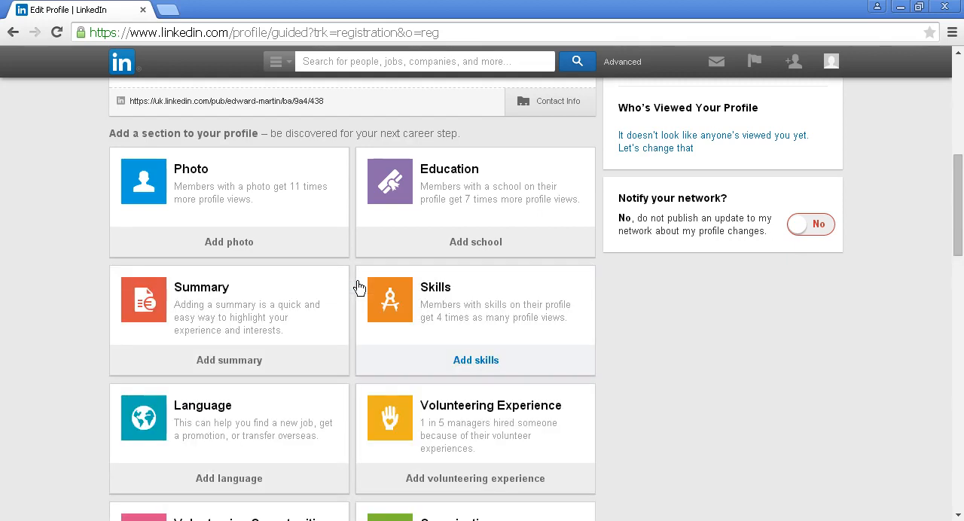
{"action": "left_click", "coordinate": [226, 364]}
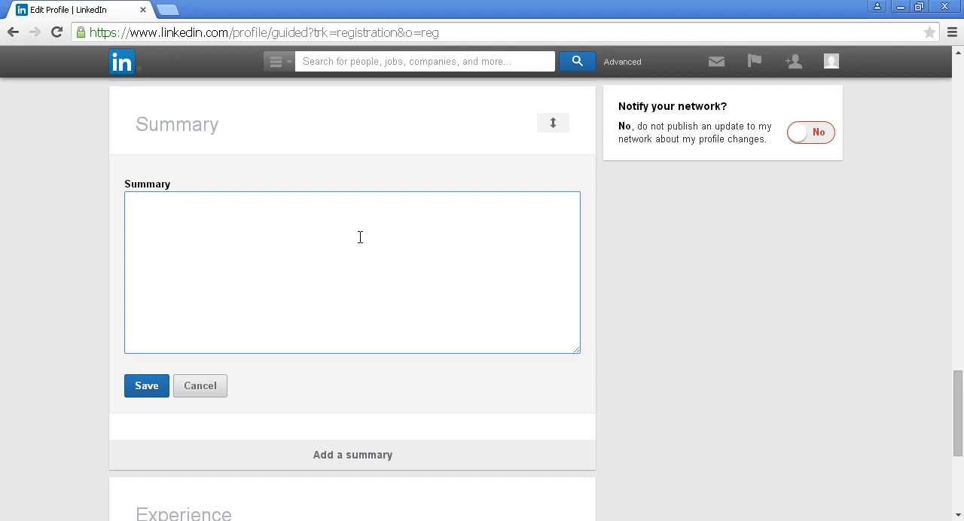
{"action": "type", "text": "I am the founder and owner of DMSolutions, a small business providing digital marketing solutions. I help companies and individuals to increase their visibility on the web through search engine optimization, branding, content marketing, influencer marketing and social media marketing. I have worked with a number of large clients in the past included ILoveMincedPies and LanyardsRUs, both of which saw a significant increase in traffic, turnover and profits thanks to the efforts of myself and my team.  I also have several other professional interests including web design, programming and more. I am the developer of a very successful app and have an extensive background and qualifications in business management, marketing and graphic design. I am currently open to working with any and all new clients, so please get in touch if you require my services in any capacity."}
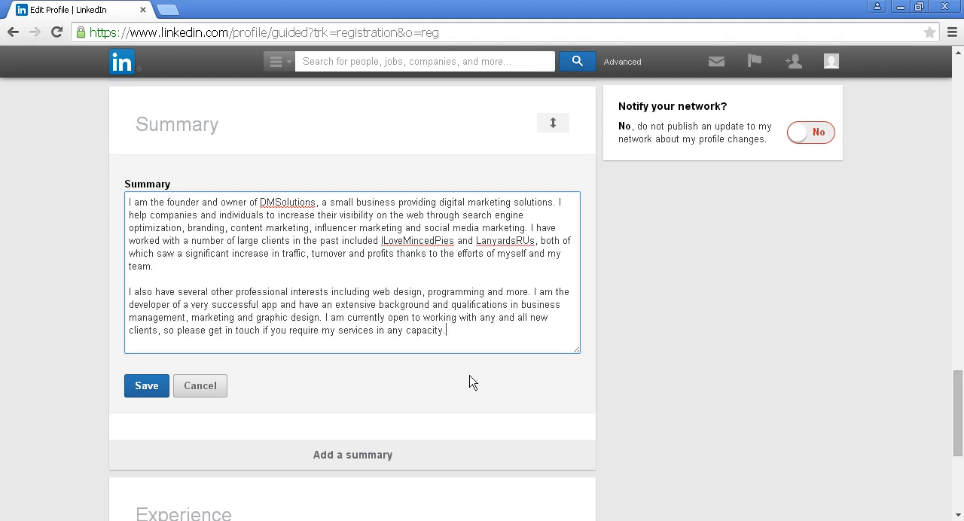
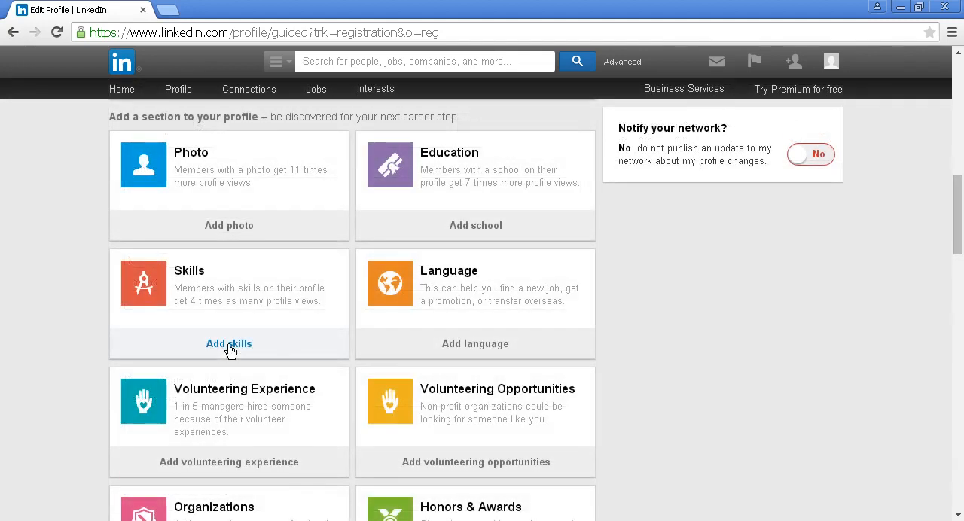
Review the optional sections that can be added to the profile, from photo, education and skills through courses, patents and causes.
{"action": "left_click", "coordinate": [229, 343]}
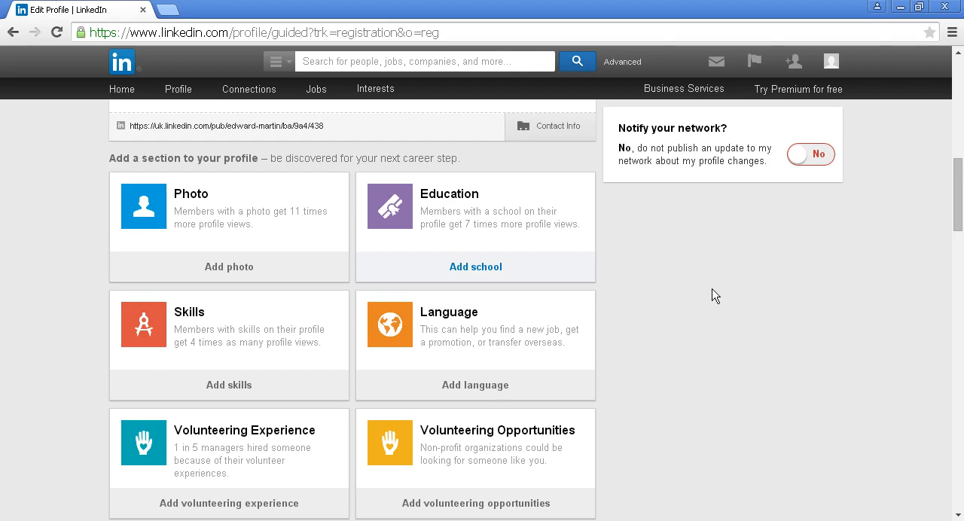
{"action": "scroll", "coordinate": [715, 302], "scroll_direction": "down", "scroll_amount": 3}
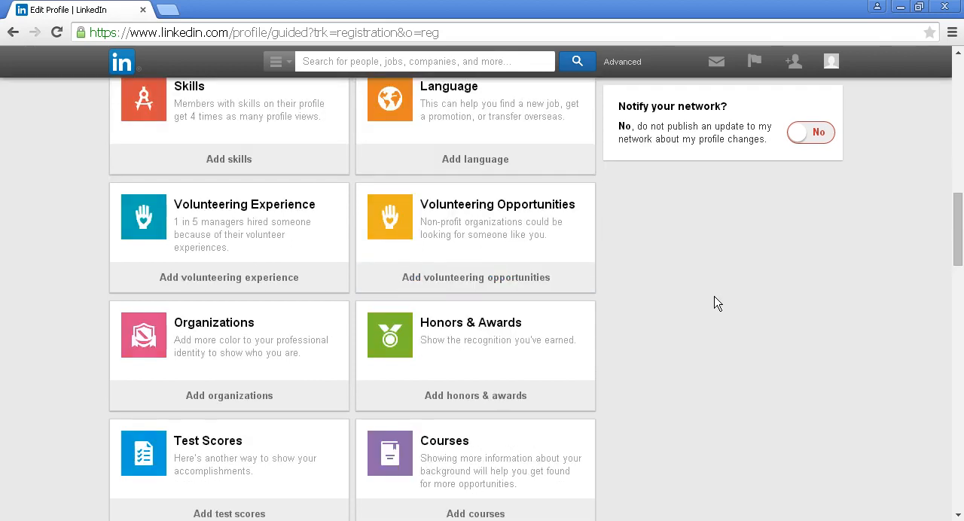
{"action": "scroll", "coordinate": [716, 302], "scroll_direction": "down", "scroll_amount": 1}
{"action": "scroll", "coordinate": [713, 294], "scroll_direction": "down", "scroll_amount": 1}
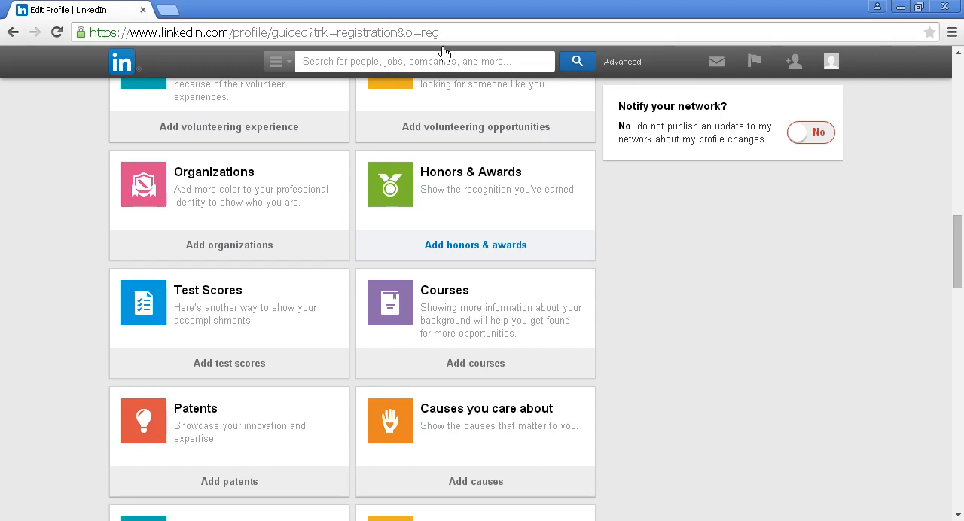
{"action": "scroll", "coordinate": [673, 281], "scroll_direction": "up", "scroll_amount": 4}
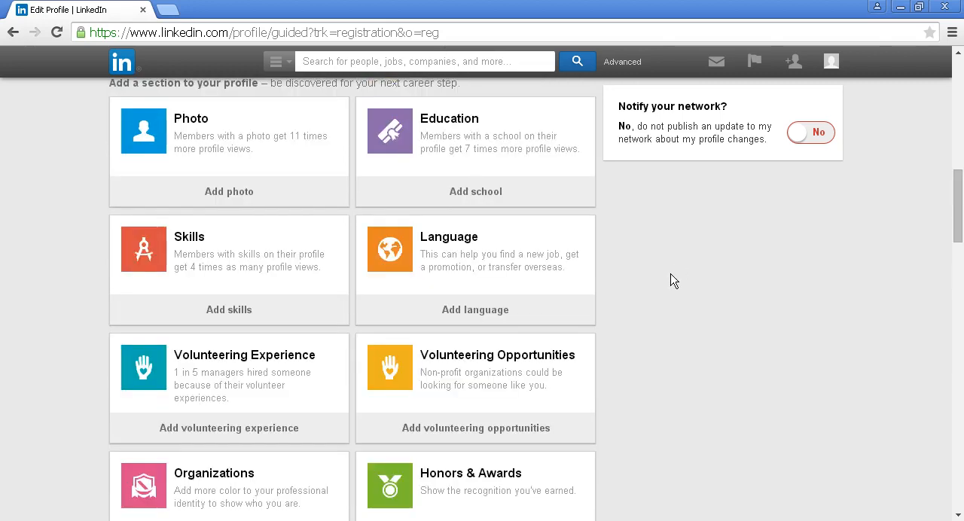
{"action": "scroll", "coordinate": [671, 279], "scroll_direction": "up", "scroll_amount": 8}
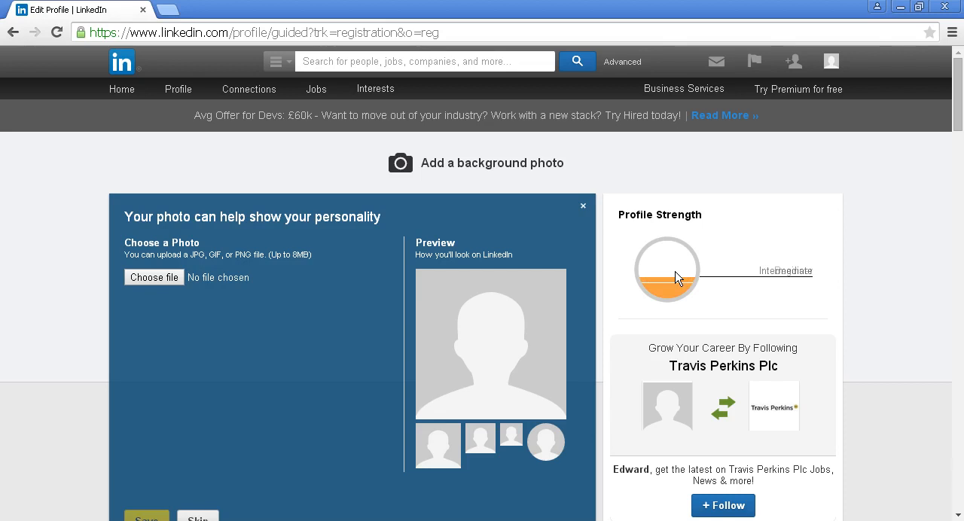